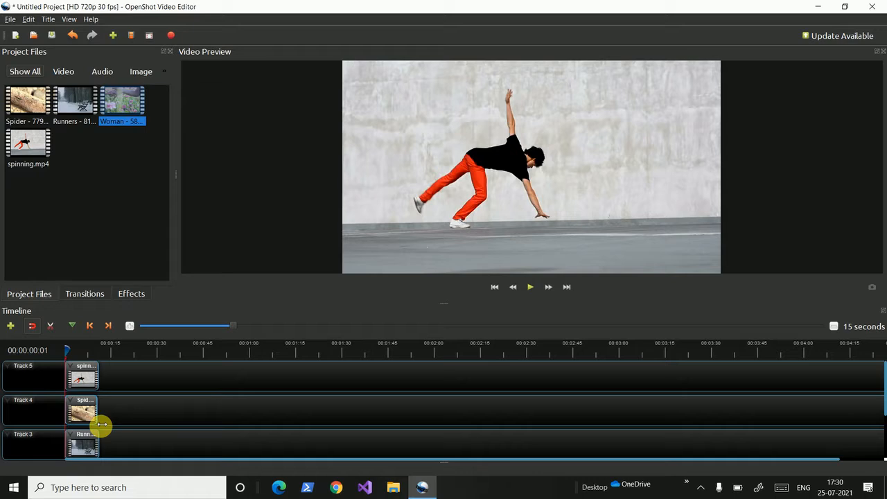
Look over the clips stacked at the timeline's start on Track 5 down to Track 2.
{"action": "scroll", "coordinate": [102, 424], "scroll_direction": "down", "scroll_amount": 3}
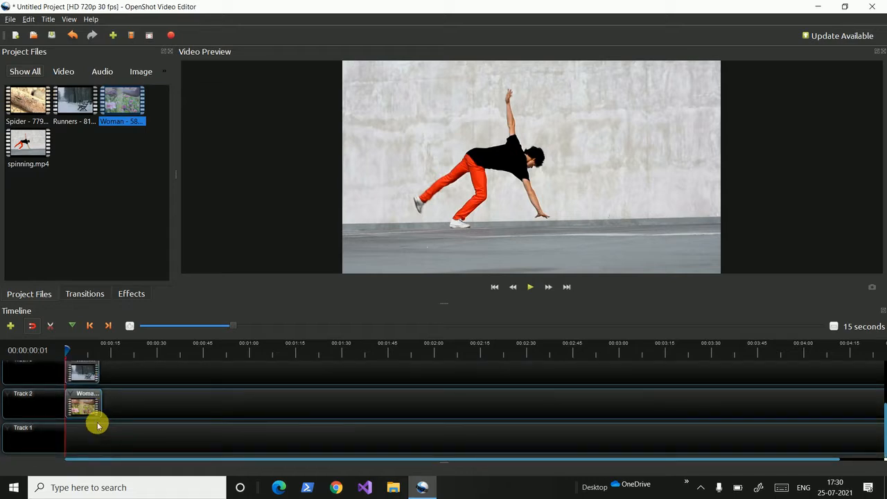
{"action": "scroll", "coordinate": [97, 425], "scroll_direction": "up", "scroll_amount": 3}
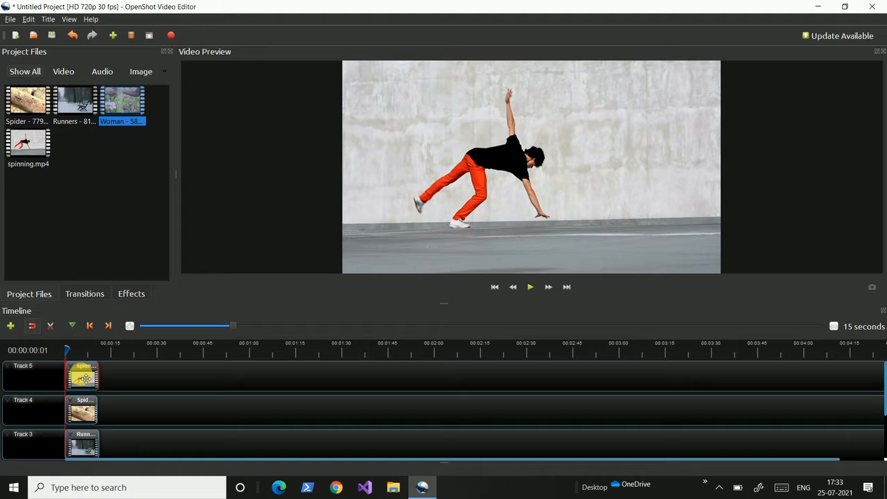
{"action": "left_click", "coordinate": [81, 374]}
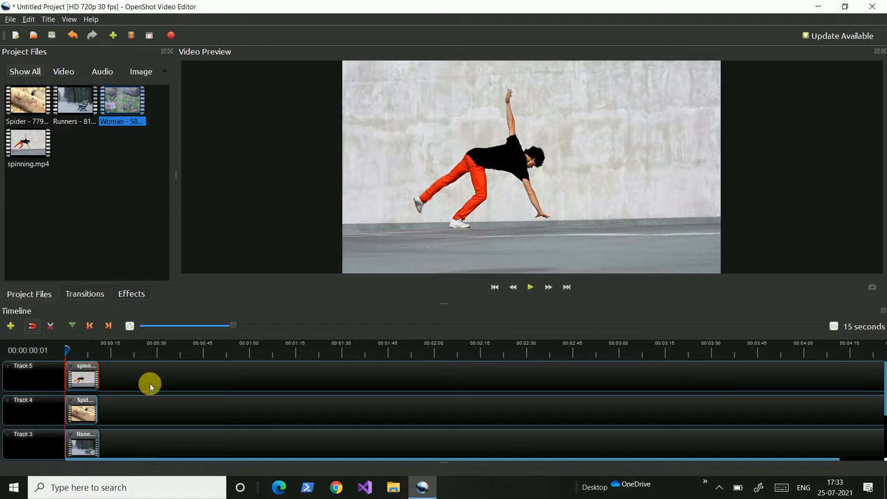
{"action": "scroll", "coordinate": [104, 433], "scroll_direction": "down", "scroll_amount": 3}
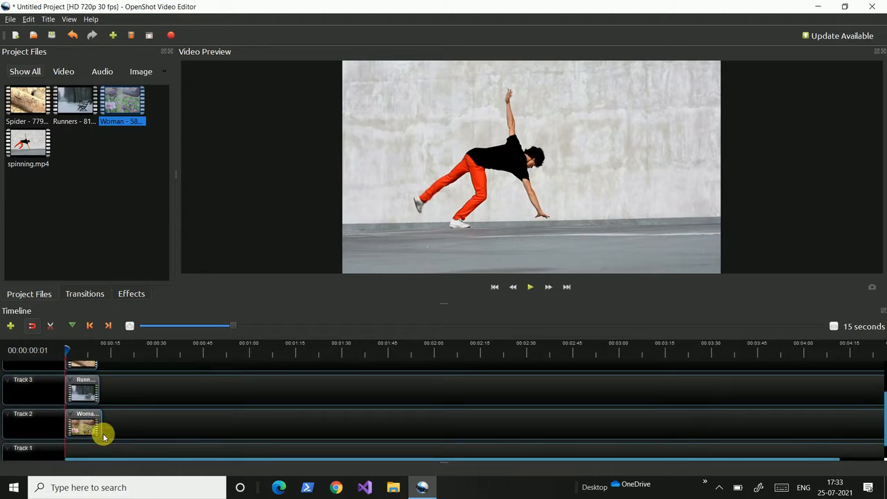
{"action": "scroll", "coordinate": [104, 435], "scroll_direction": "up", "scroll_amount": 3}
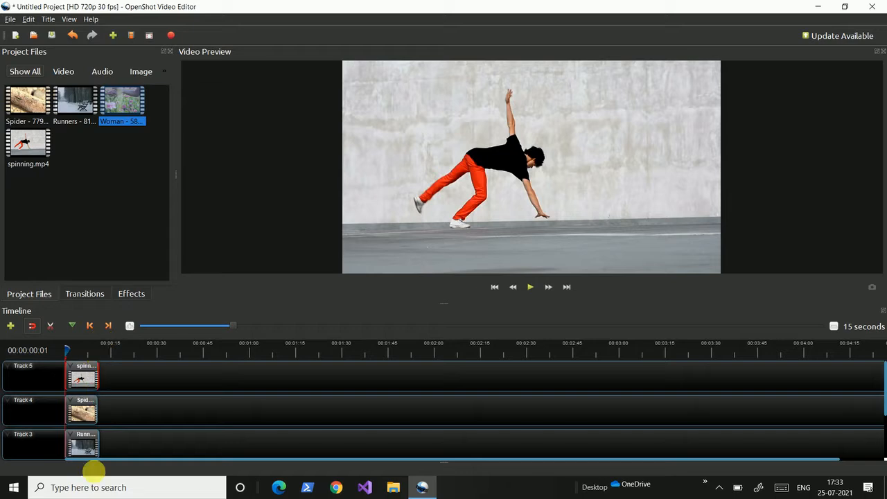
{"action": "scroll", "coordinate": [110, 397], "scroll_direction": "down", "scroll_amount": 3}
{"action": "scroll", "coordinate": [111, 397], "scroll_direction": "up", "scroll_amount": 3}
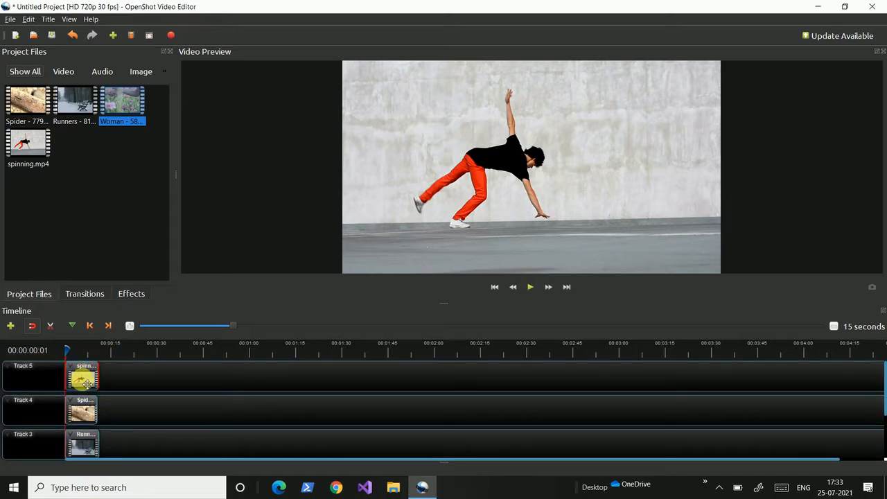
Open the properties of the spinning.mp4 clip on Track 5 and set its Scale X and Scale Y to 0.50.
{"action": "right_click", "coordinate": [81, 379]}
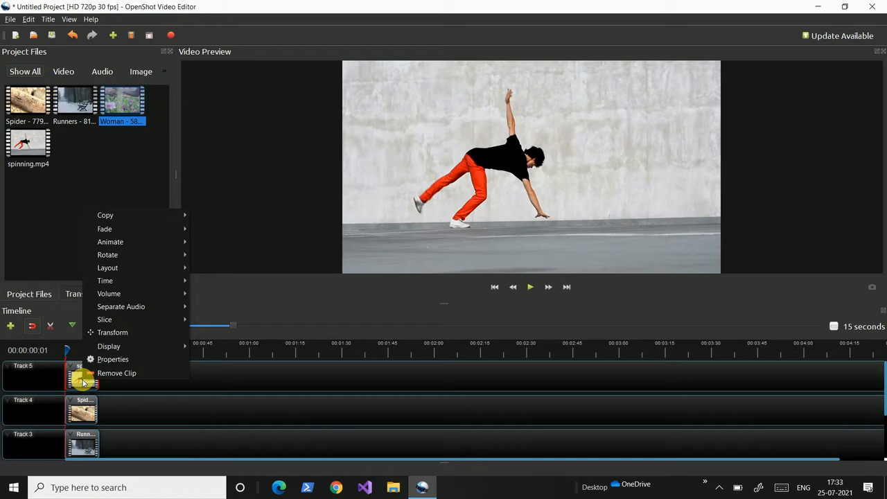
{"action": "left_click", "coordinate": [113, 358]}
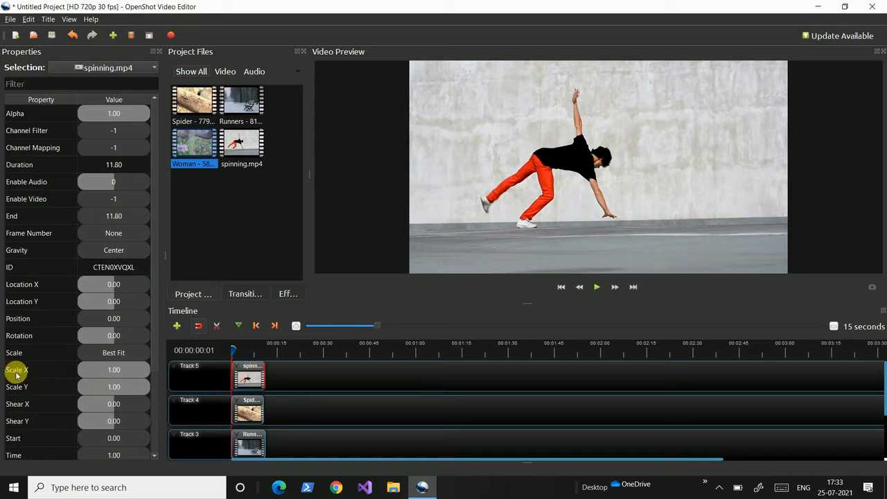
{"action": "double_click", "coordinate": [122, 374]}
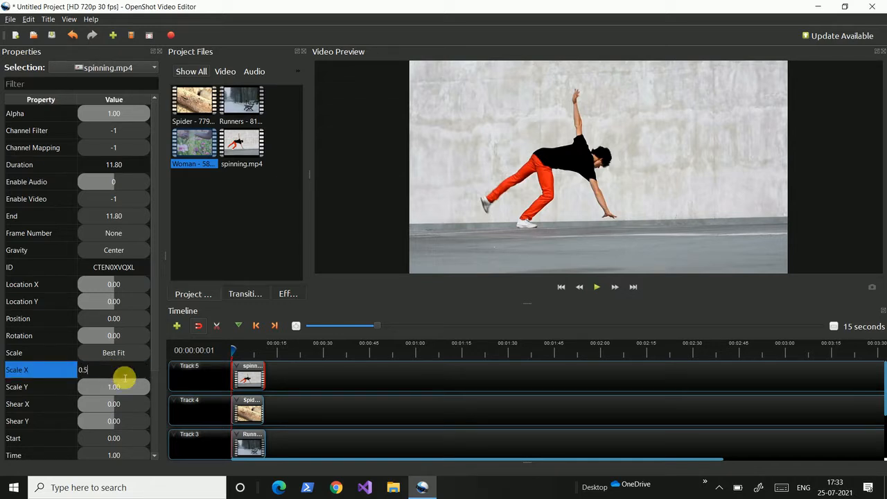
{"action": "key", "text": "Return"}
{"action": "double_click", "coordinate": [118, 392]}
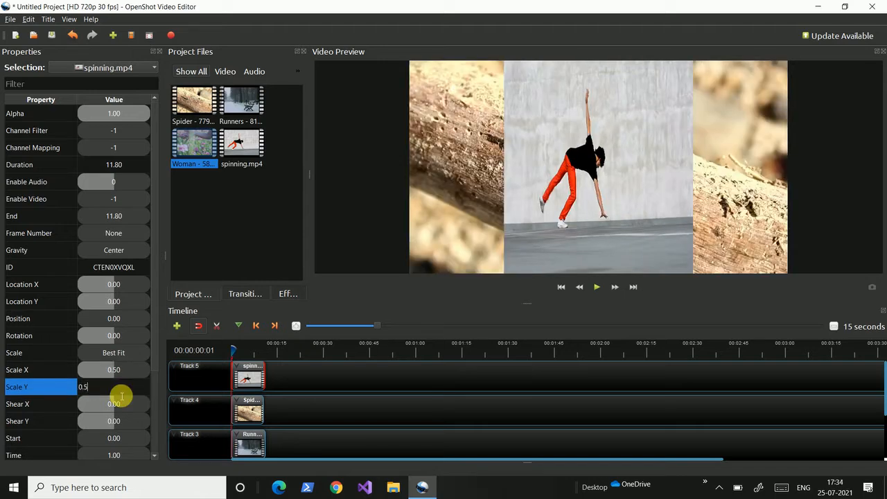
{"action": "type", "text": "0.50"}
{"action": "left_click", "coordinate": [309, 381]}
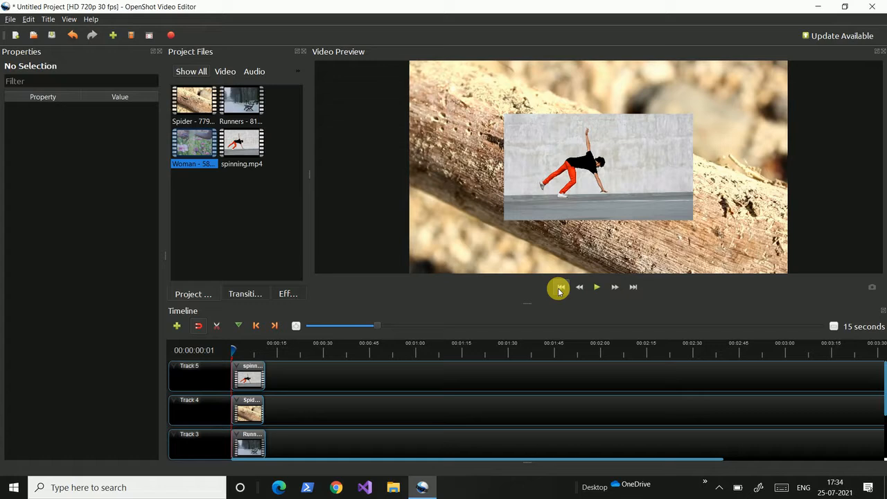
Set the gravity of the spinning.mp4 clip on Track 5 to Top Left.
{"action": "left_click", "coordinate": [255, 383]}
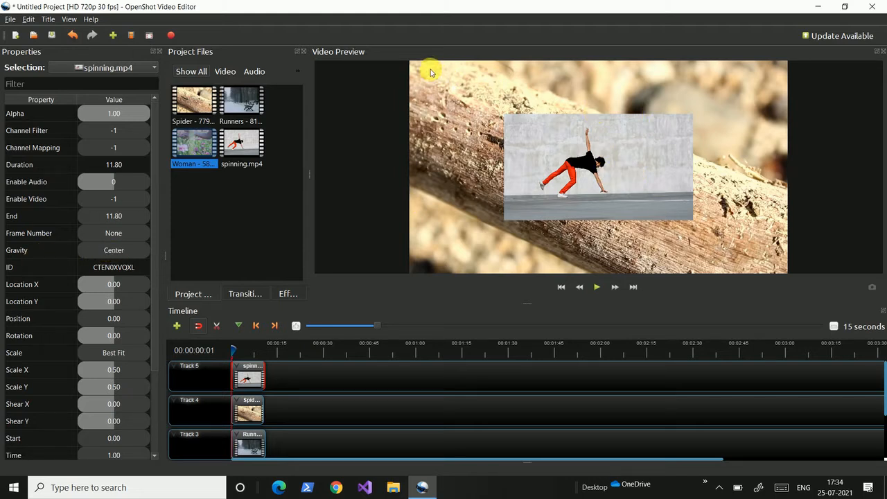
{"action": "left_click", "coordinate": [102, 253]}
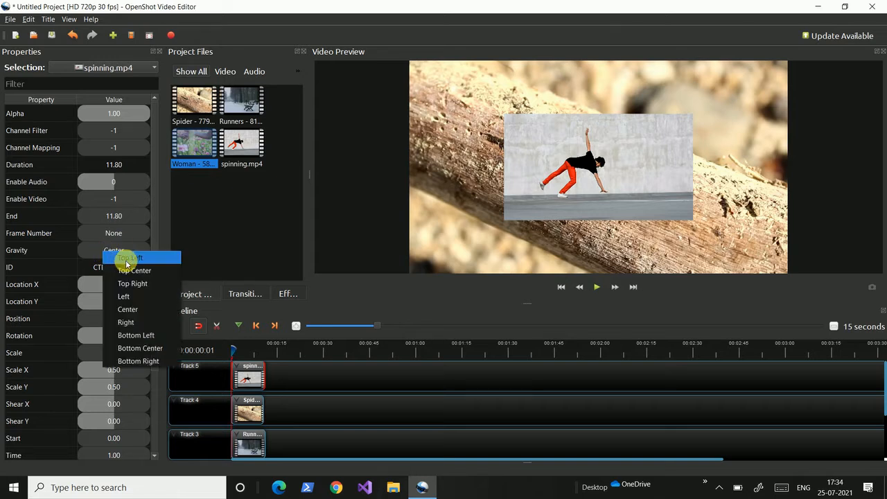
{"action": "left_click", "coordinate": [122, 258]}
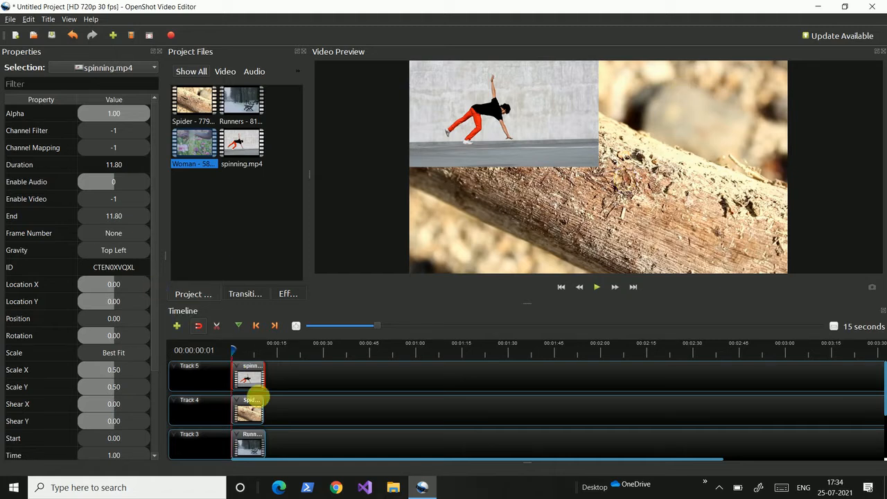
Set Scale X and Scale Y of the Spider clip on Track 4 to 0.50.
{"action": "left_click", "coordinate": [255, 412]}
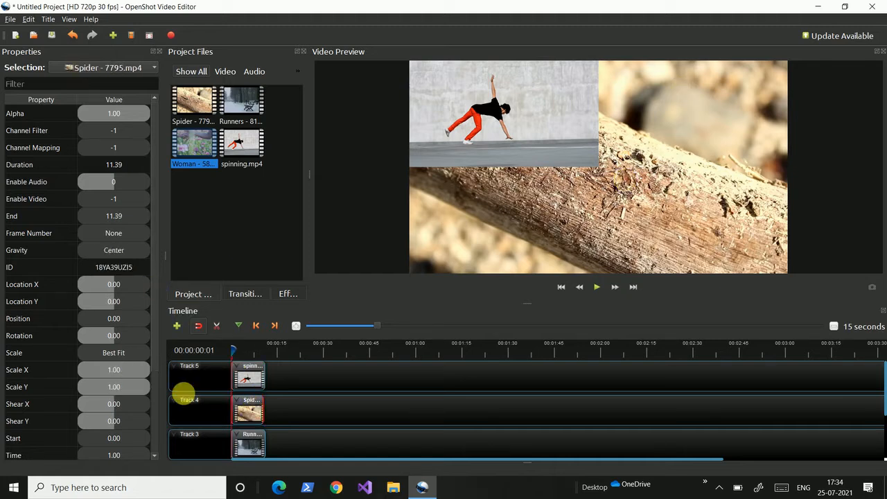
{"action": "double_click", "coordinate": [112, 372]}
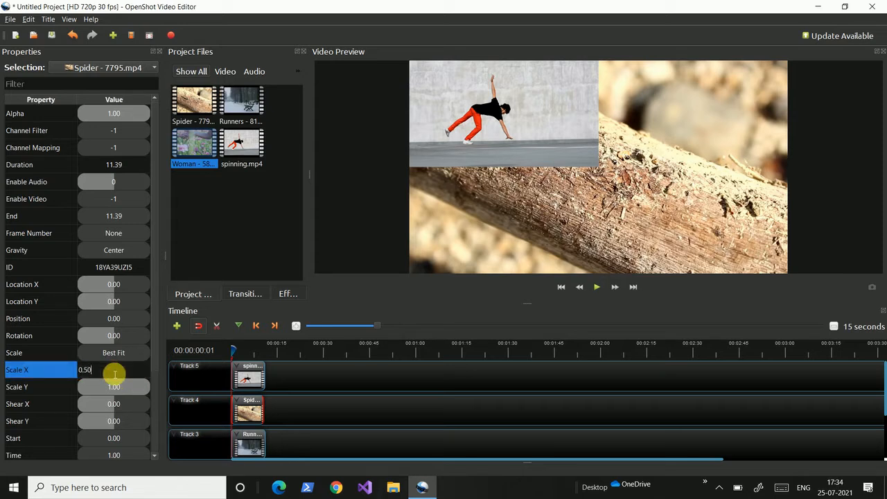
{"action": "double_click", "coordinate": [118, 386]}
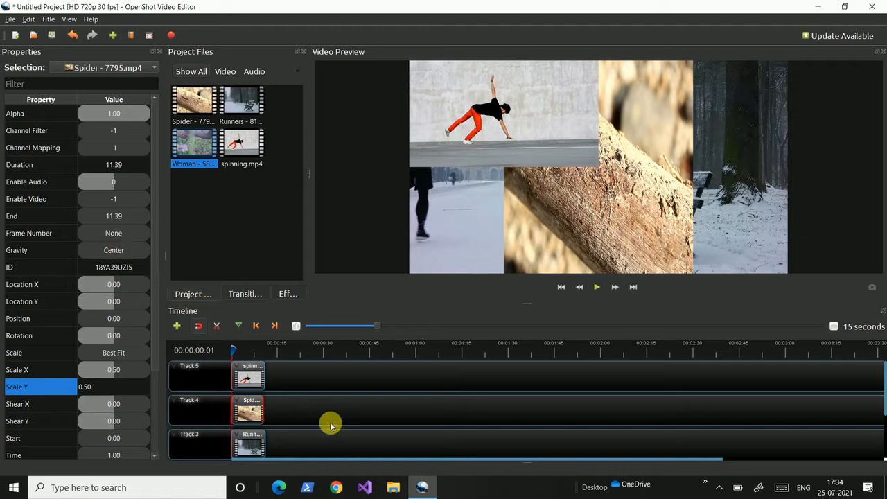
{"action": "left_click", "coordinate": [303, 409]}
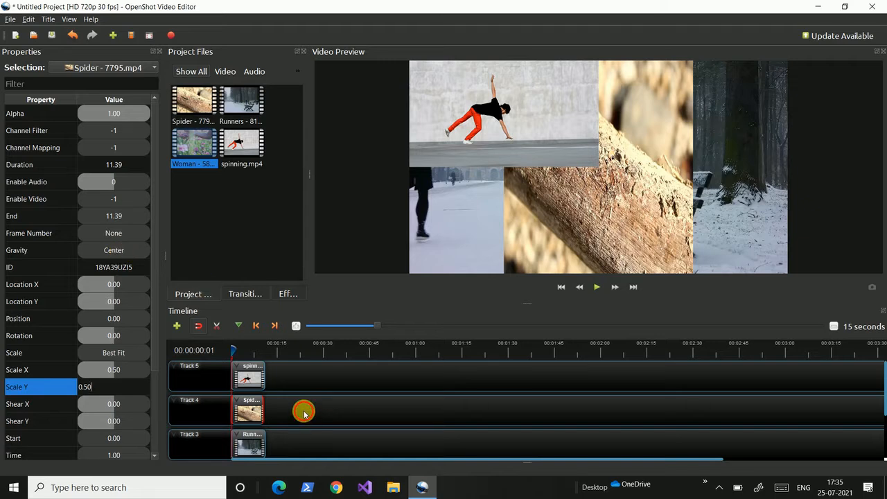
Set the gravity of the Spider clip on Track 4 to Top Right.
{"action": "left_click", "coordinate": [250, 412]}
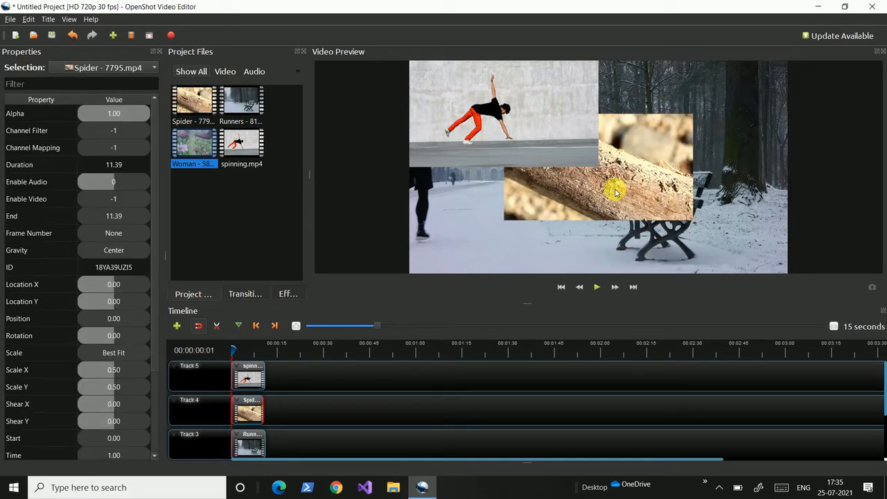
{"action": "left_click", "coordinate": [120, 253]}
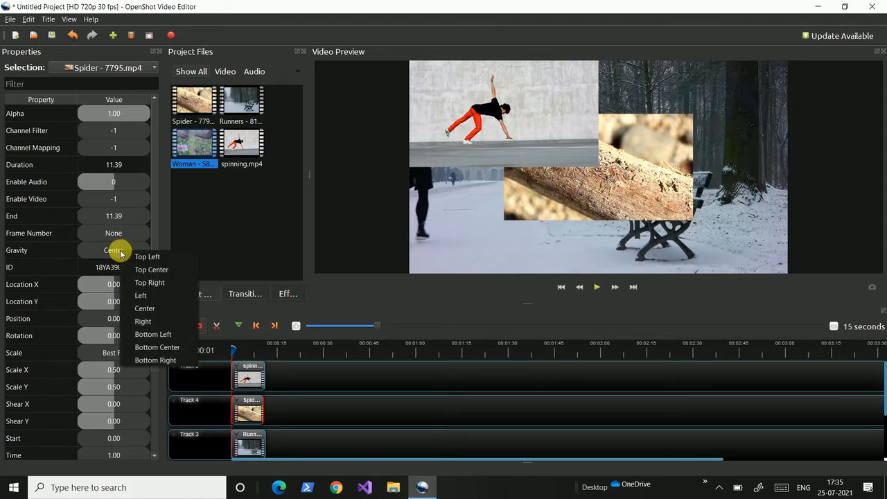
{"action": "left_click", "coordinate": [154, 281]}
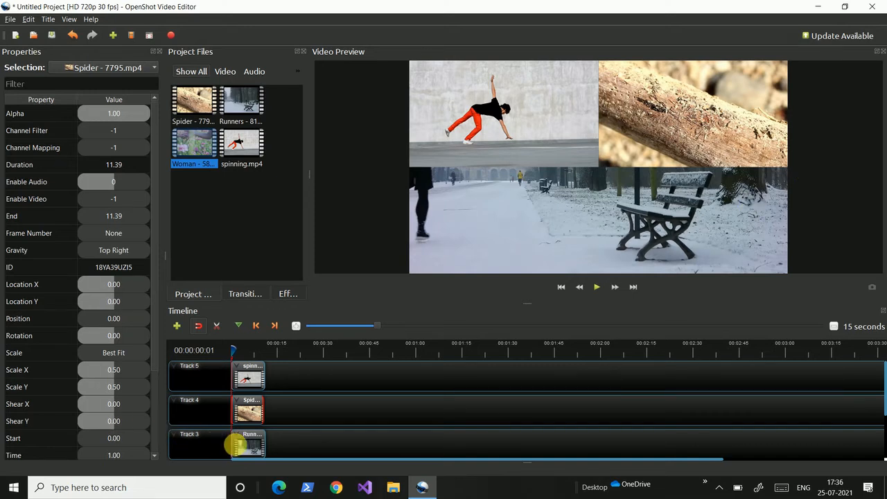
Set Scale X and Scale Y of the Runners clip on Track 3 to 0.50.
{"action": "left_click", "coordinate": [250, 447]}
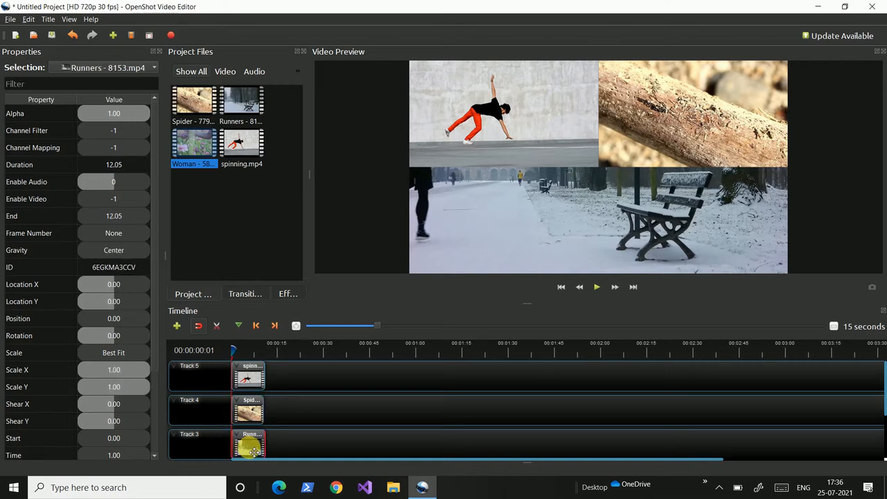
{"action": "left_click", "coordinate": [114, 372]}
{"action": "double_click", "coordinate": [114, 372]}
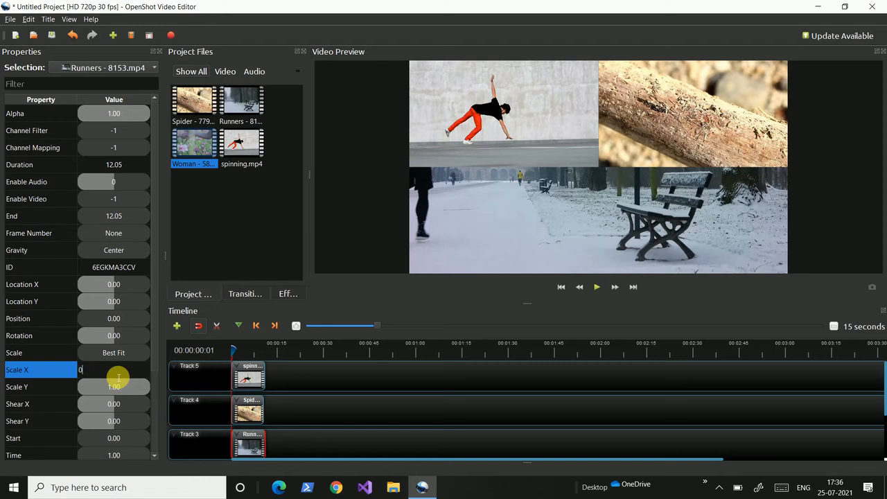
{"action": "key", "text": "Return"}
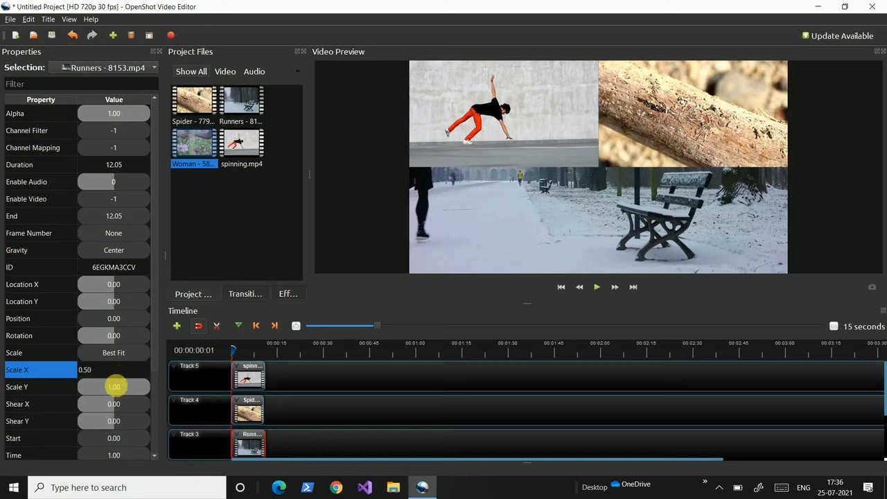
{"action": "double_click", "coordinate": [116, 388]}
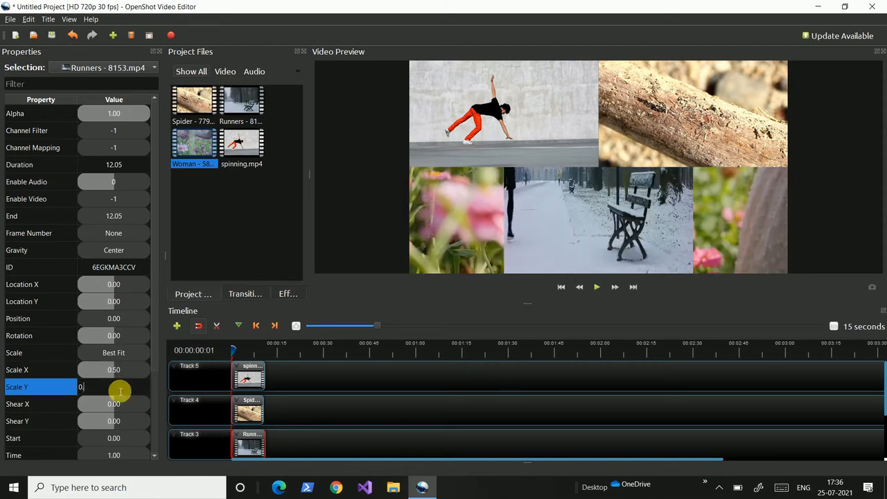
{"action": "left_click", "coordinate": [309, 432]}
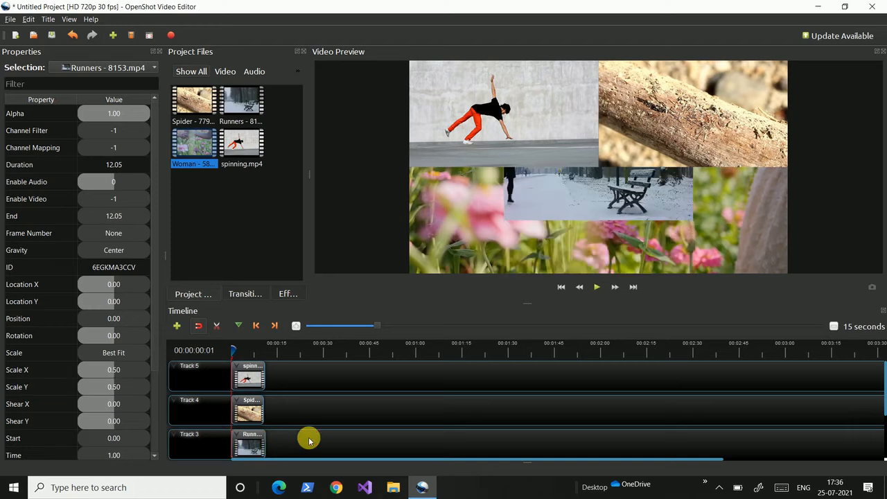
Set the gravity of the Runners clip on Track 3 to Bottom Left.
{"action": "left_click", "coordinate": [251, 446]}
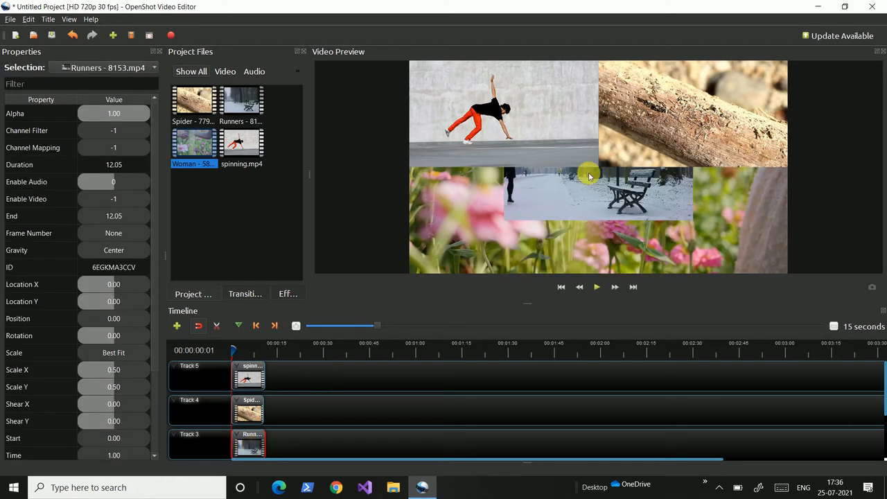
{"action": "left_click", "coordinate": [111, 250]}
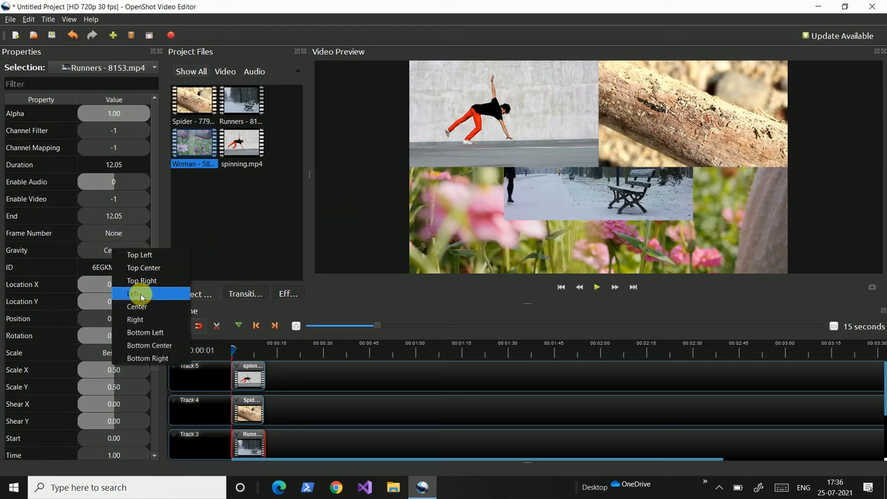
{"action": "left_click", "coordinate": [148, 335]}
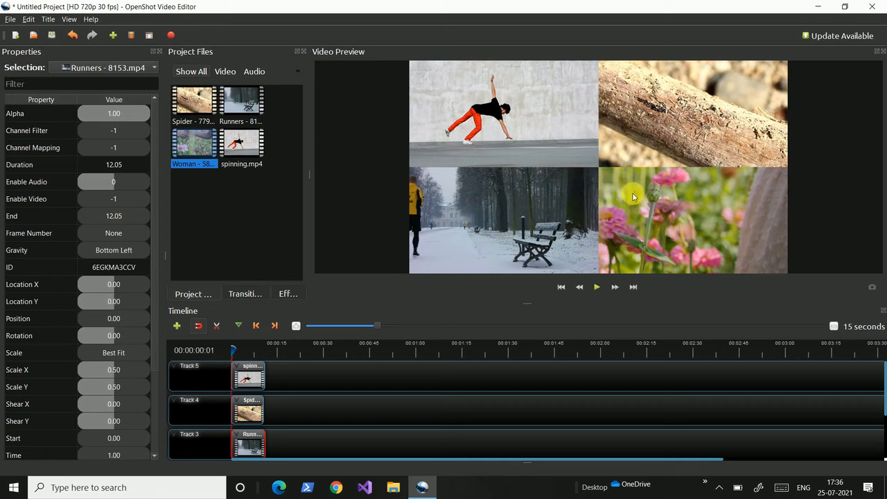
Scale the Woman clip on Track 2 to 0.50 in both X and Y and set its gravity to Bottom Right.
{"action": "scroll", "coordinate": [315, 416], "scroll_direction": "down", "scroll_amount": 2}
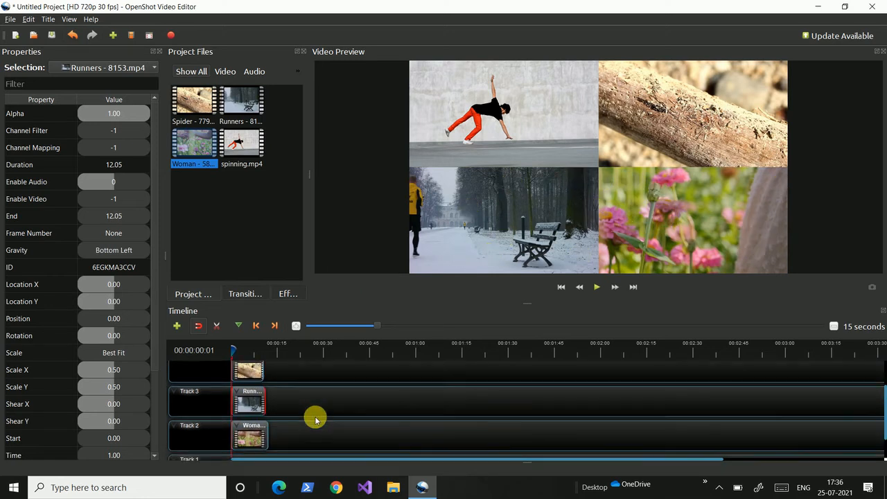
{"action": "left_click", "coordinate": [257, 435]}
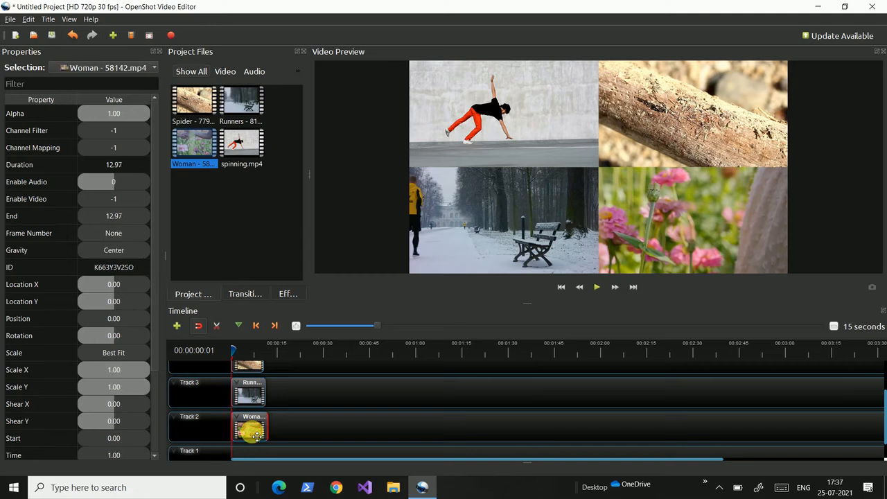
{"action": "left_click", "coordinate": [115, 371]}
{"action": "double_click", "coordinate": [115, 372]}
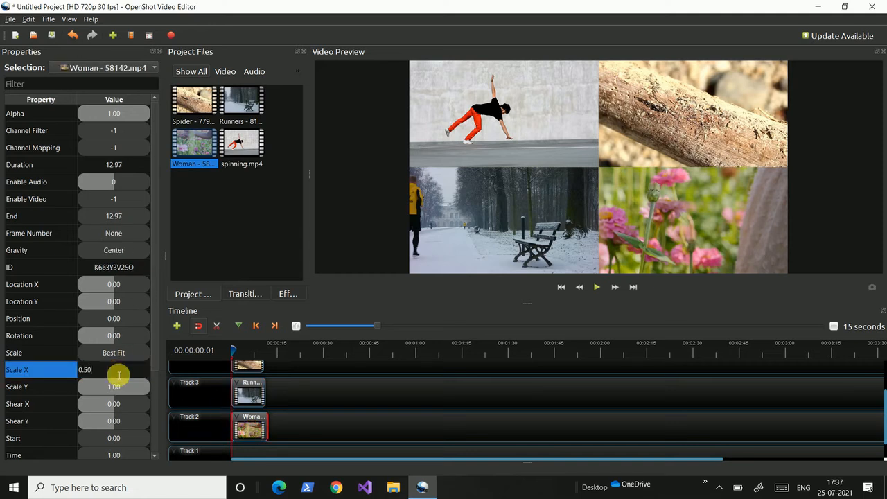
{"action": "type", "text": "0.50"}
{"action": "left_click", "coordinate": [115, 387]}
{"action": "double_click", "coordinate": [118, 388]}
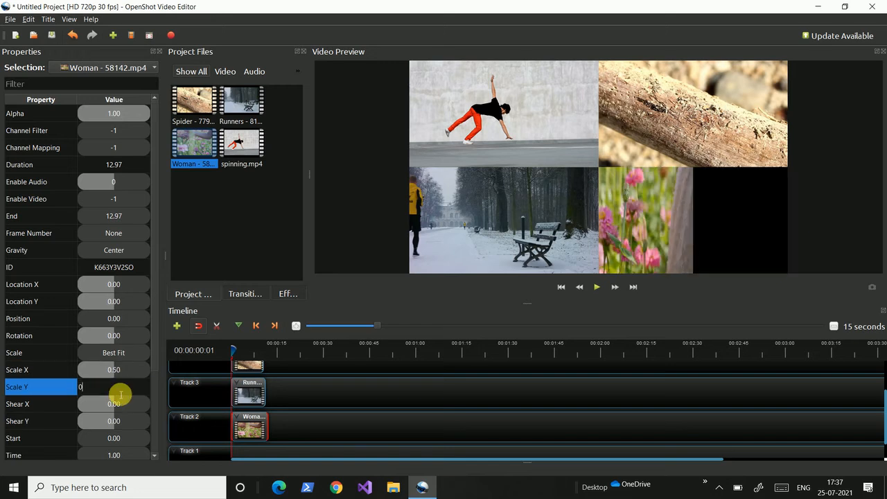
{"action": "left_click", "coordinate": [120, 252]}
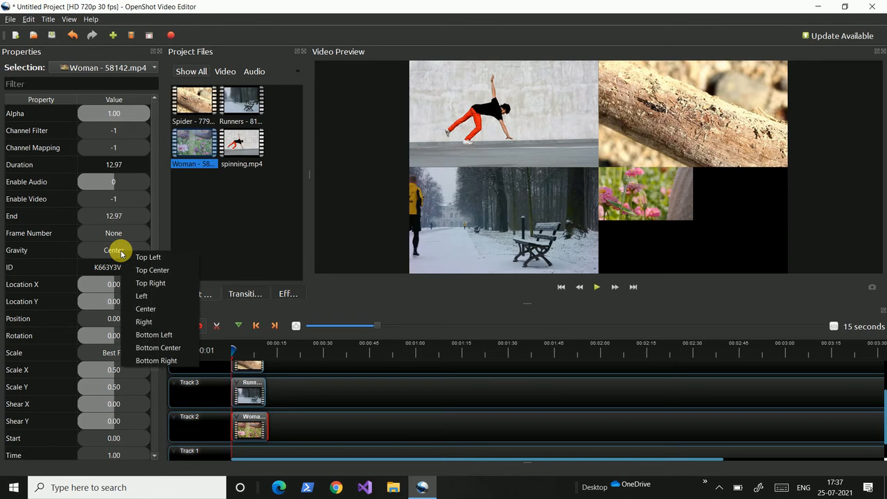
{"action": "left_click", "coordinate": [170, 360]}
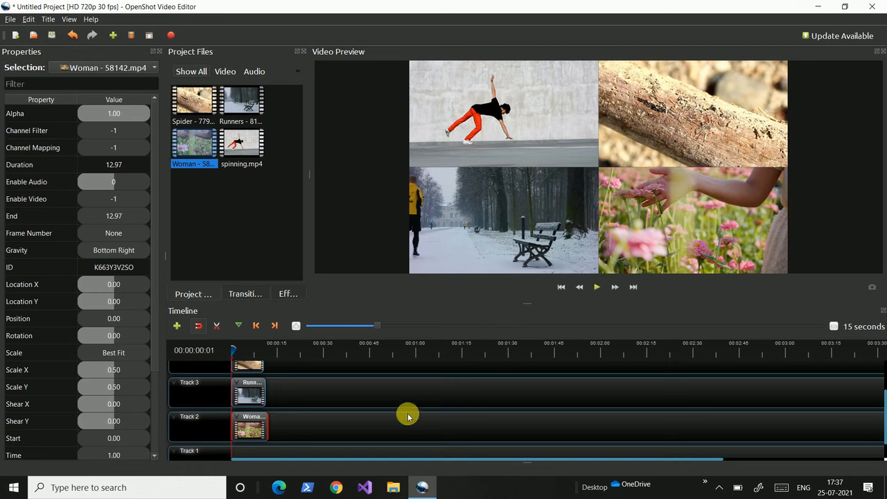
Play the project from the start to preview the four clips running together.
{"action": "scroll", "coordinate": [407, 416], "scroll_direction": "up", "scroll_amount": 2}
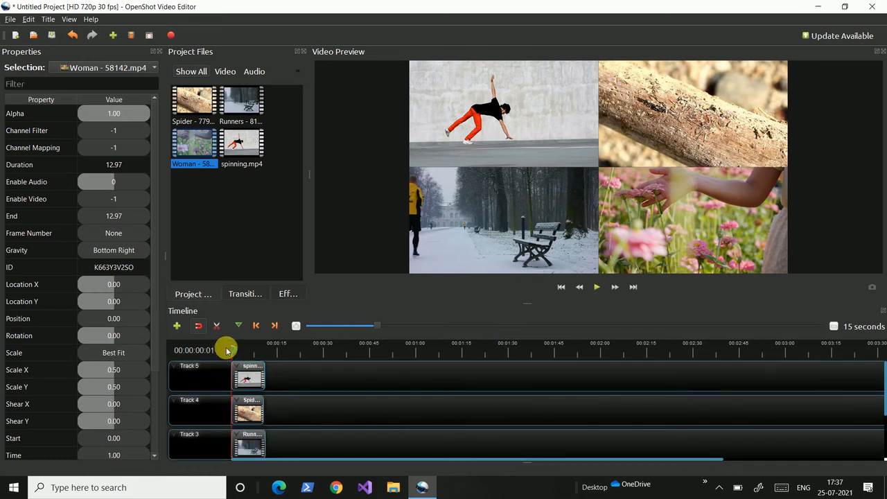
{"action": "left_click", "coordinate": [596, 288]}
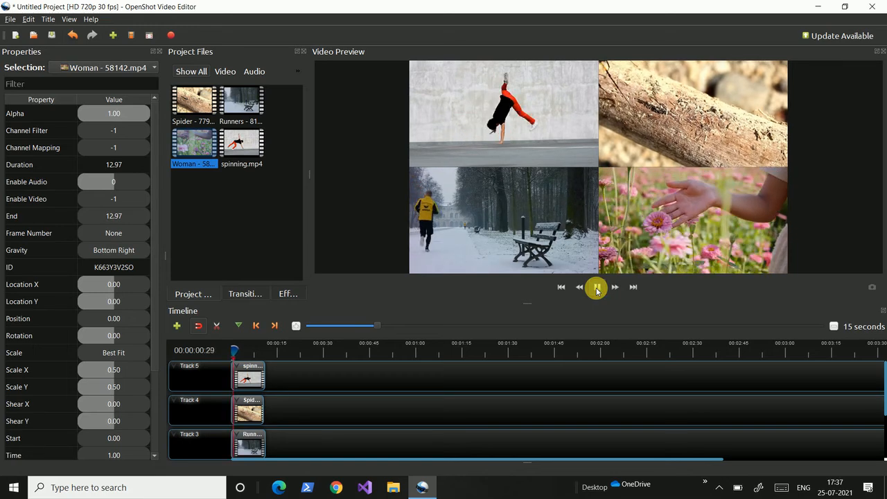